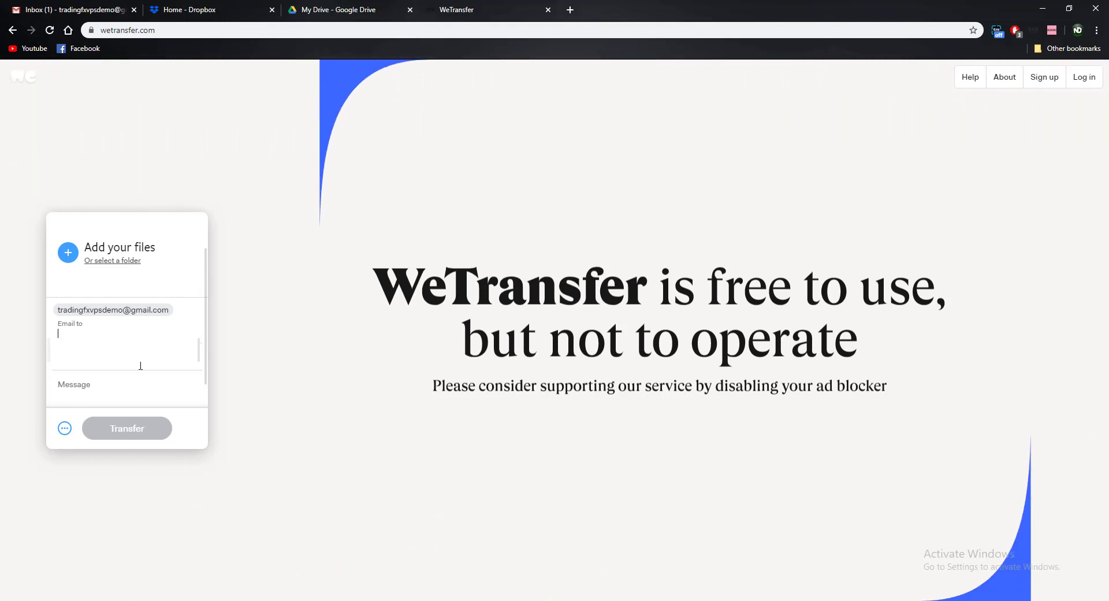
# Enter your own email as the WeTransfer sender, then begin choosing a folder to send
pyautogui.press('Tab')
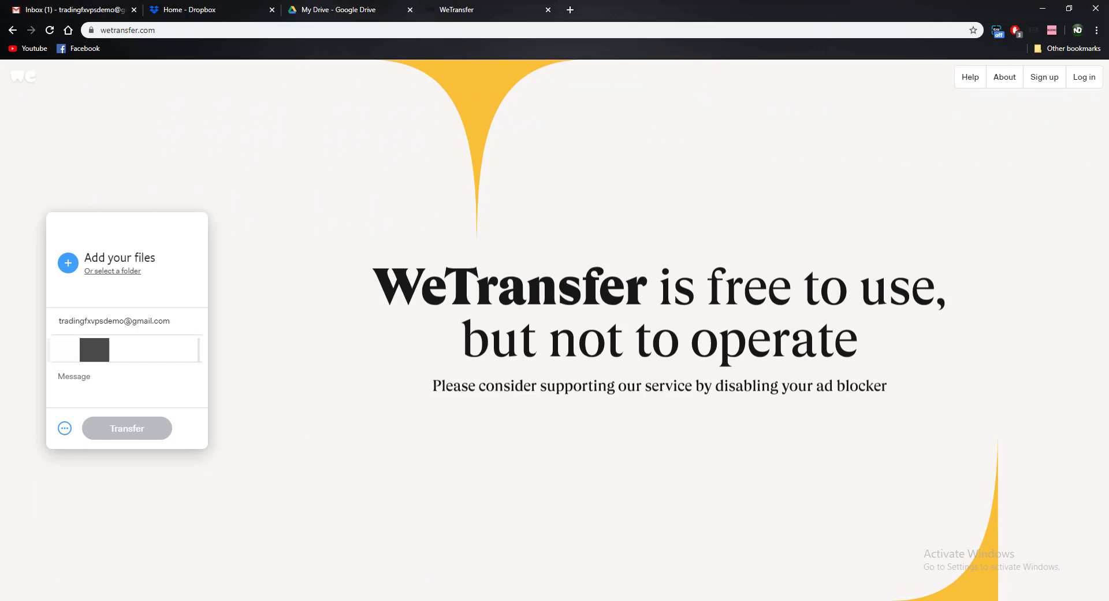
pyautogui.click(184, 326)
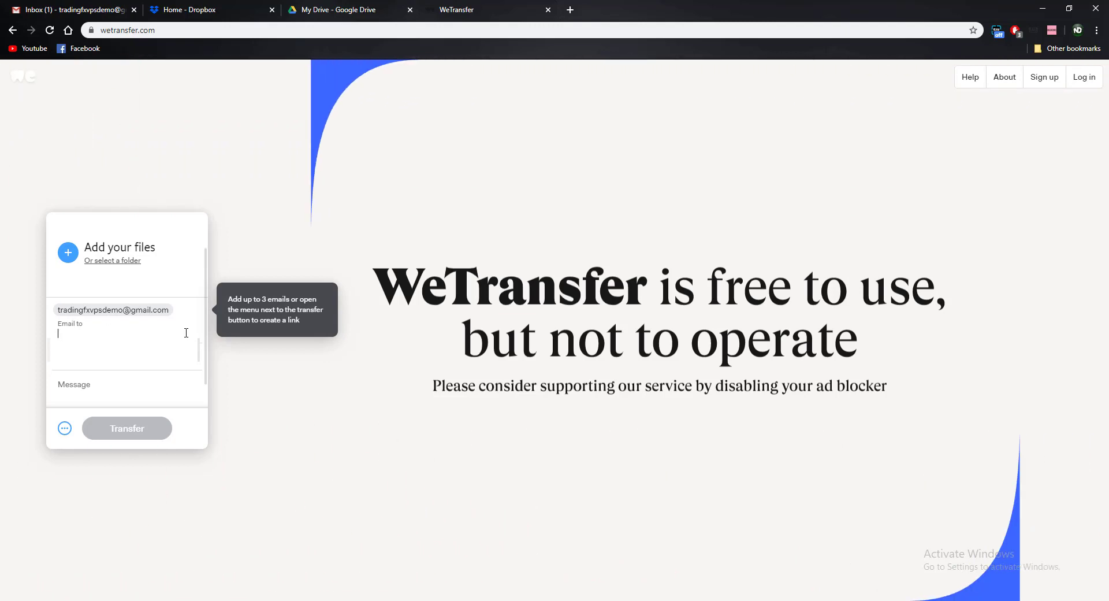
pyautogui.click(154, 384)
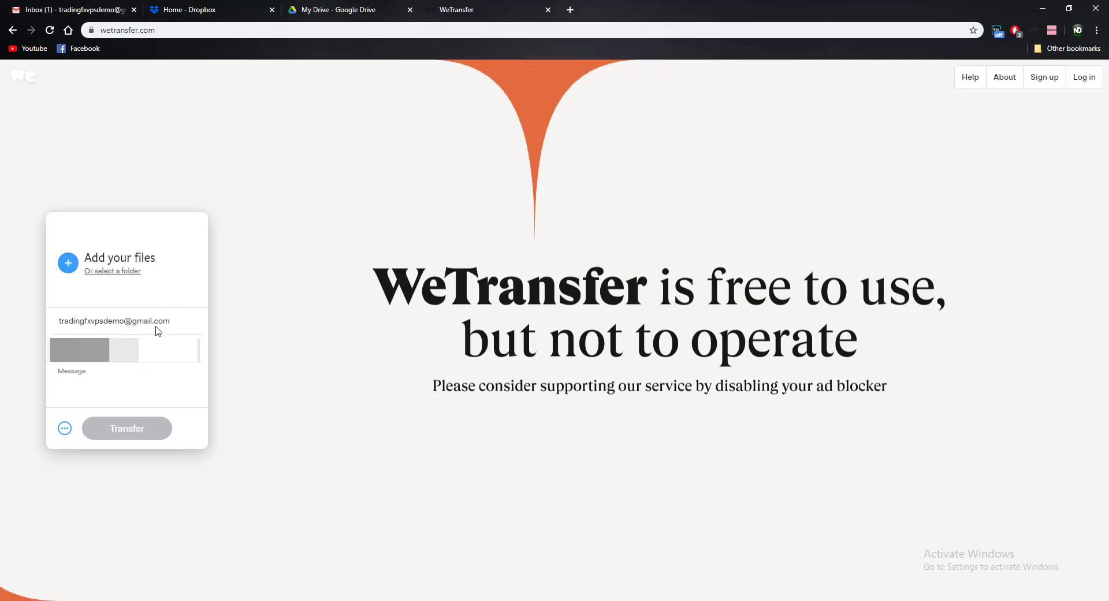
pyautogui.click(122, 270)
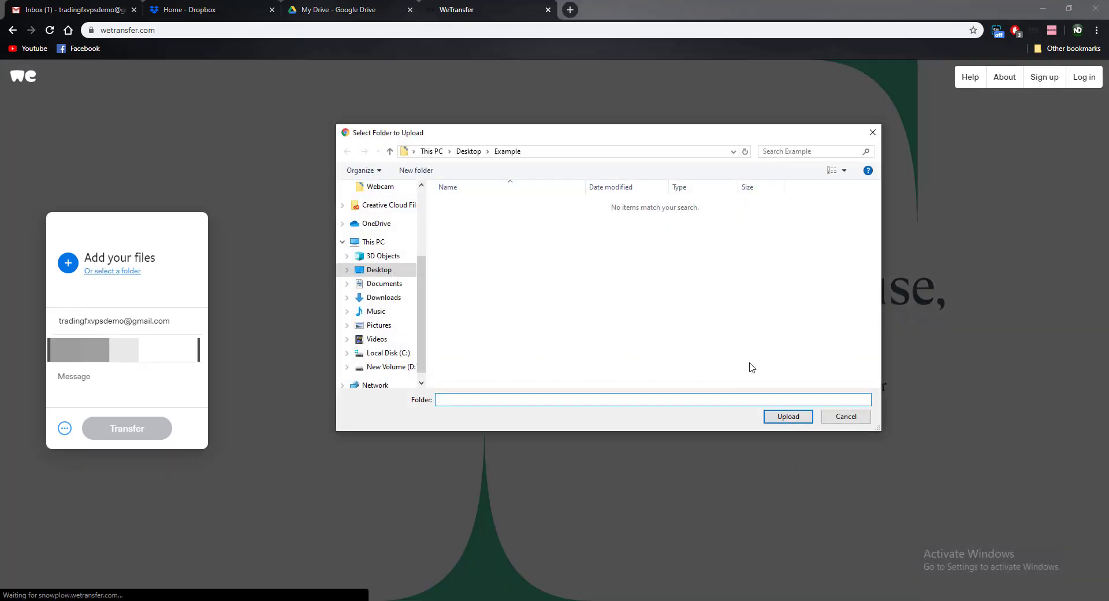
# Attach the Desktop's Example folder to the WeTransfer form, confirming Chrome's upload prompt
pyautogui.click(469, 151)
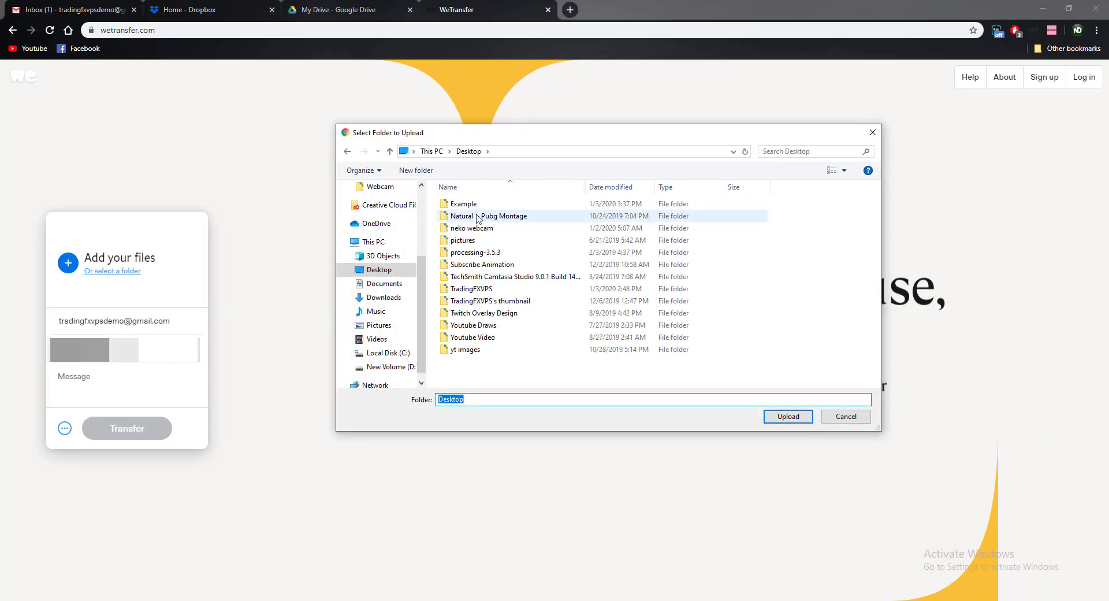
pyautogui.click(471, 204)
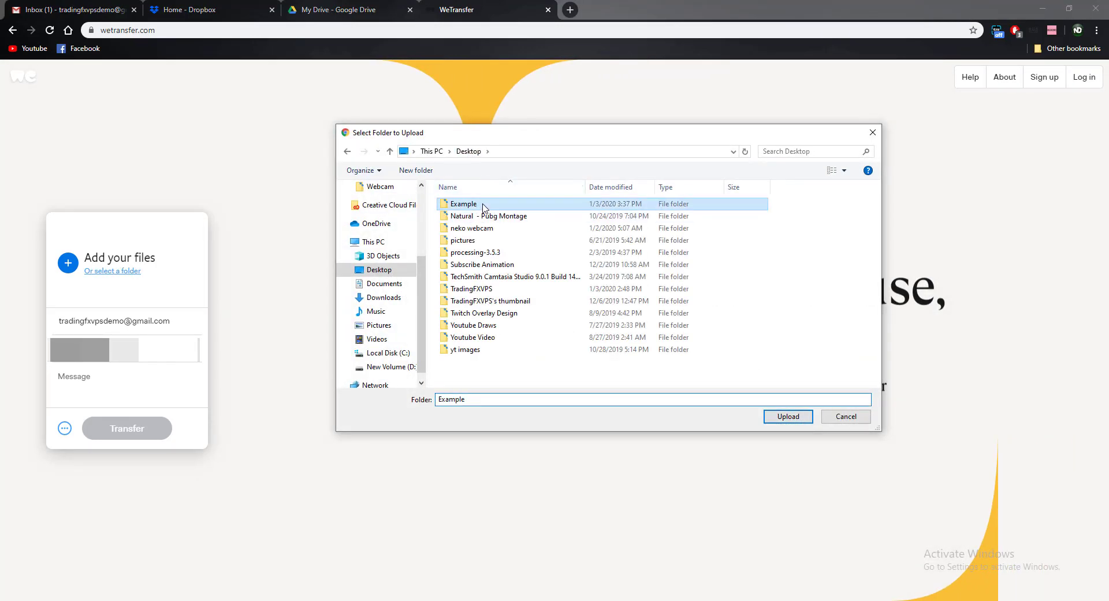
pyautogui.click(800, 416)
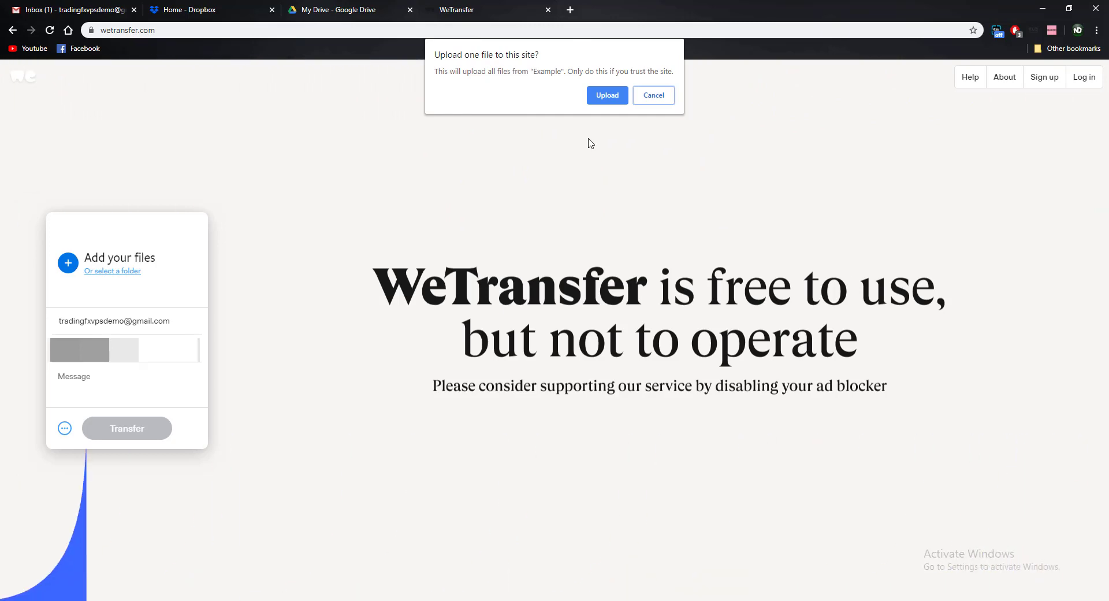
pyautogui.click(607, 95)
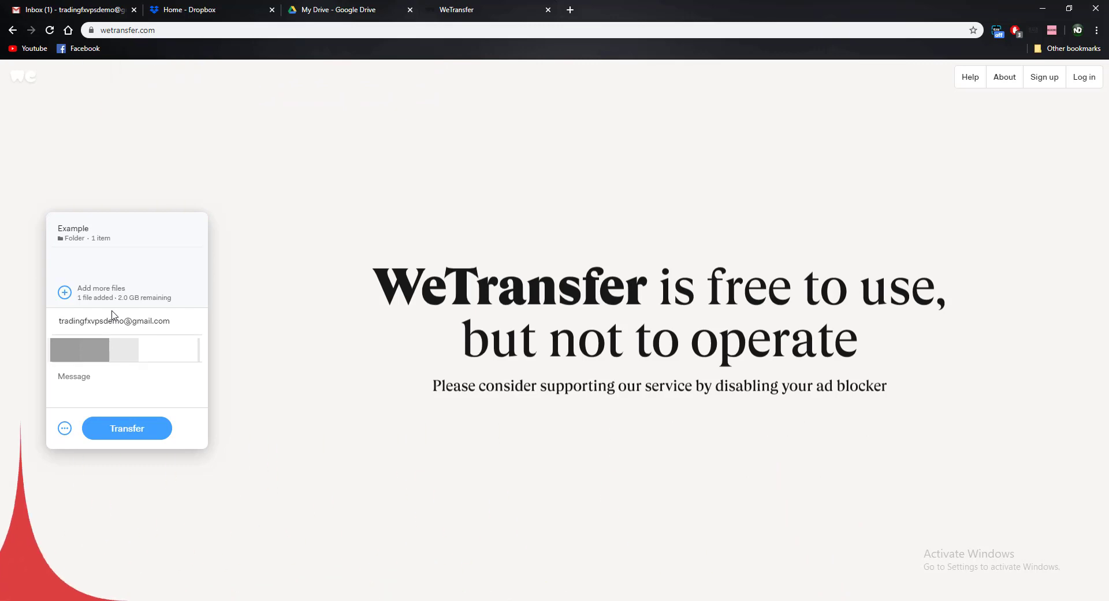
# Send the Example folder transfer and reach the 'You're done!' confirmation
pyautogui.click(104, 388)
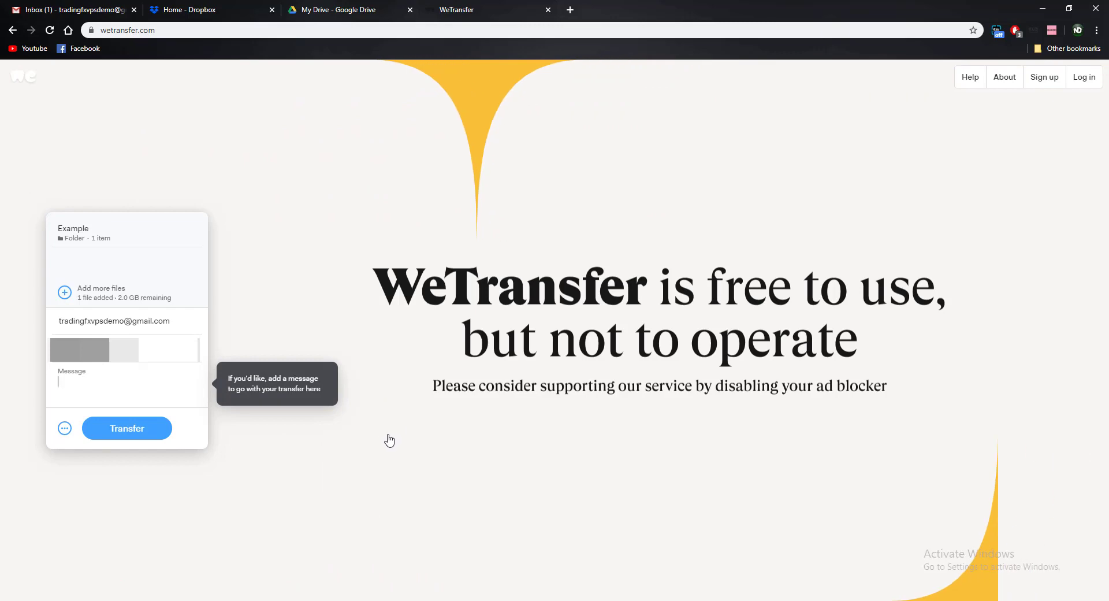
pyautogui.click(143, 426)
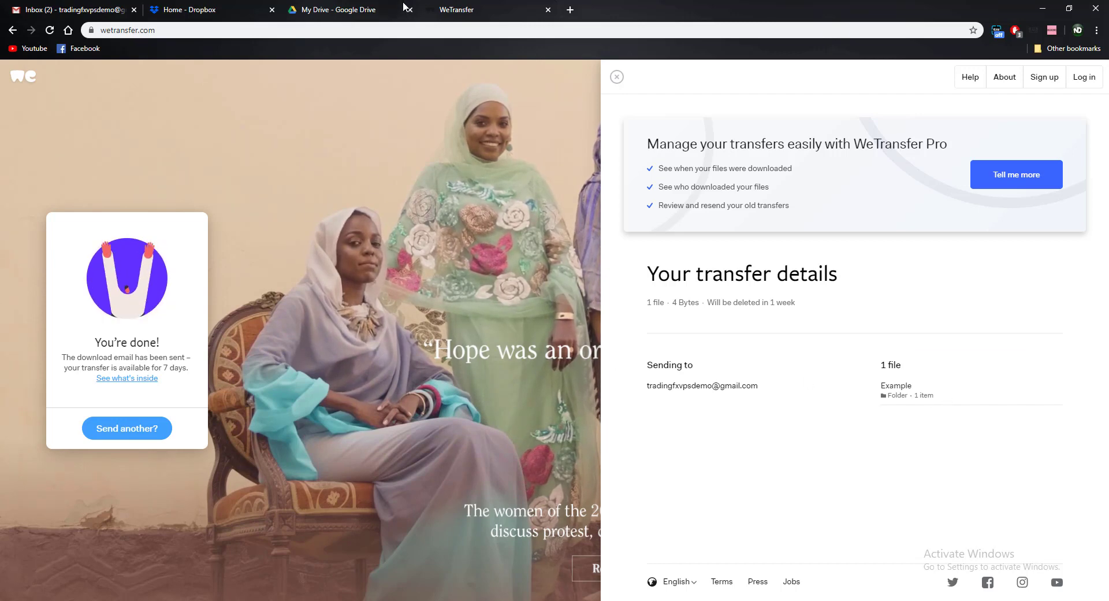
# Switch to Google Drive's My Drive and bring up the New menu
pyautogui.click(373, 9)
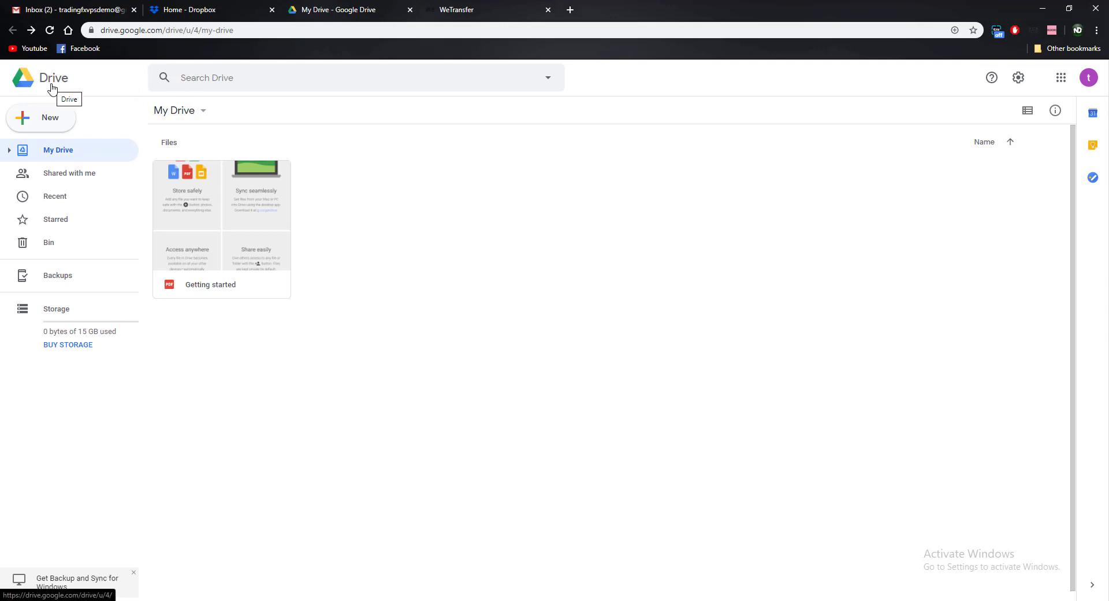
pyautogui.click(62, 119)
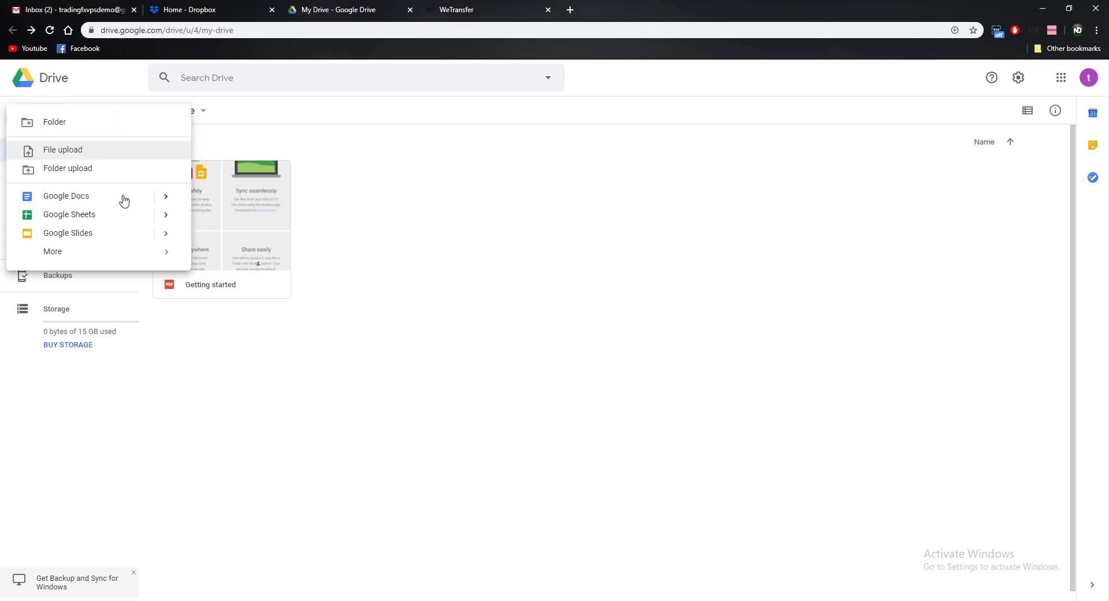
# Folder-upload the Desktop's Example folder into My Drive and dismiss the completion panel
pyautogui.click(94, 174)
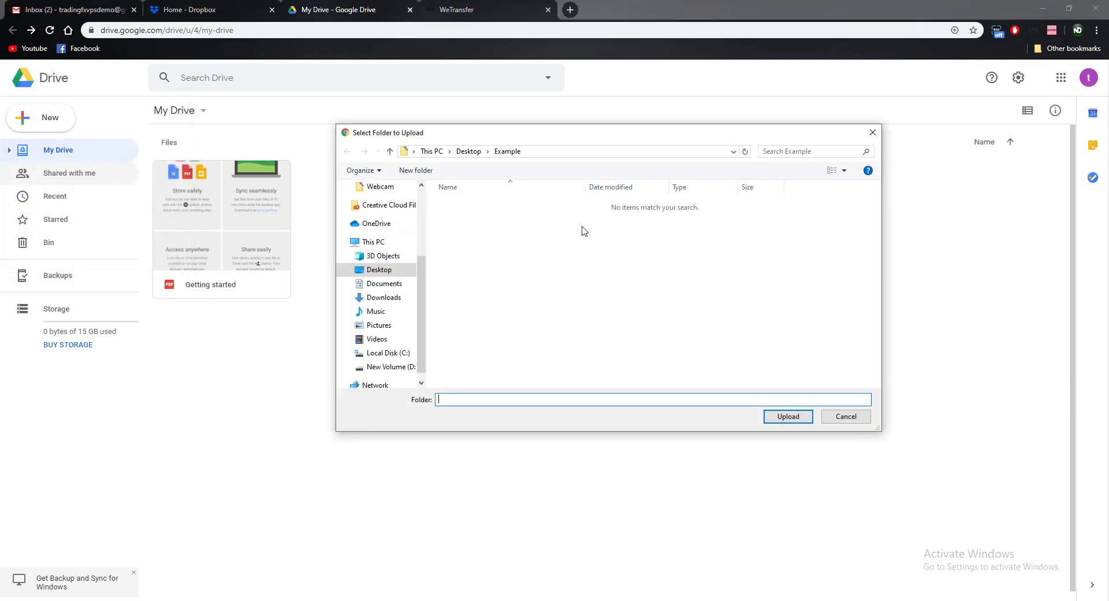
pyautogui.click(475, 152)
pyautogui.click(480, 204)
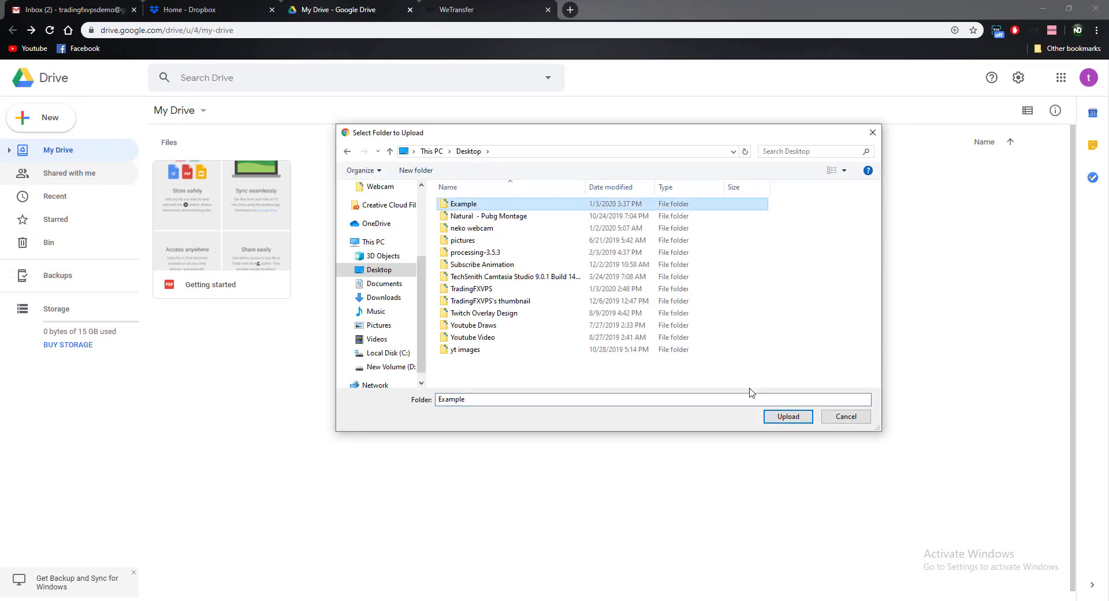
pyautogui.click(783, 416)
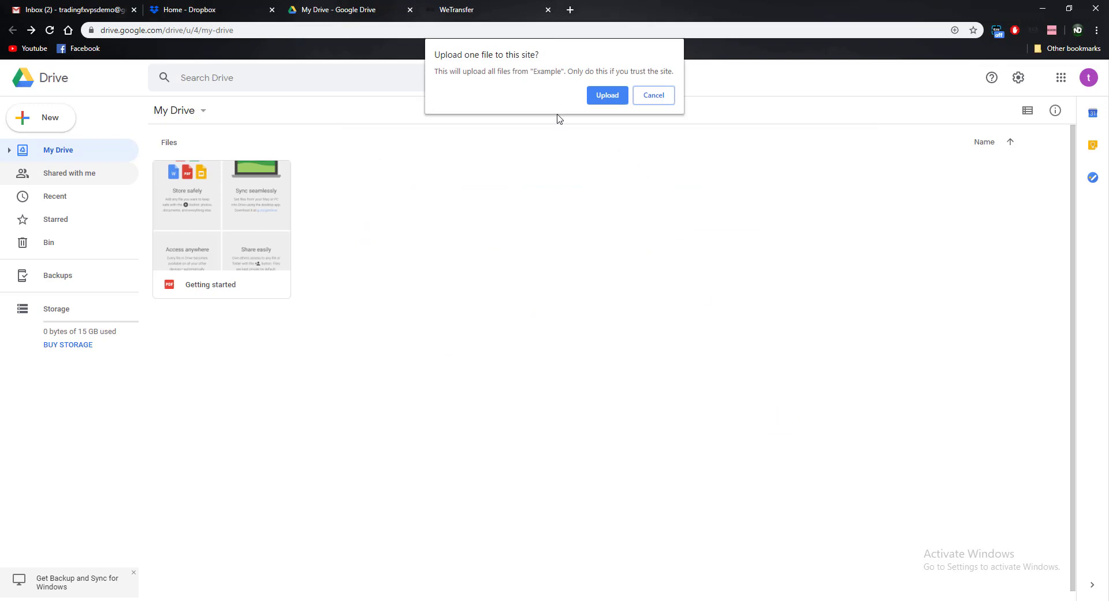
pyautogui.click(610, 102)
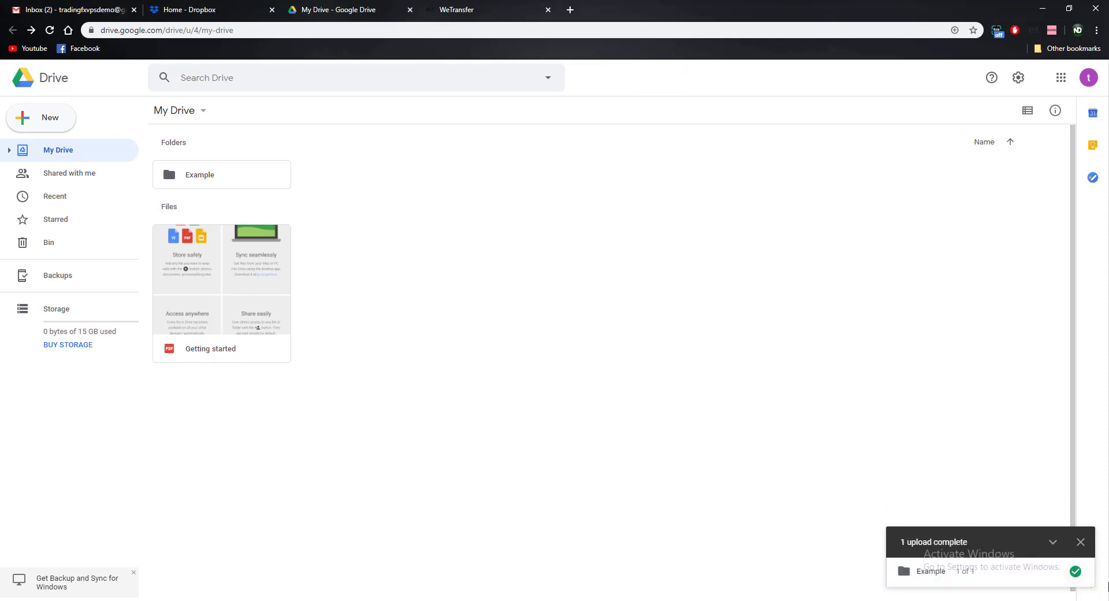
pyautogui.click(1082, 545)
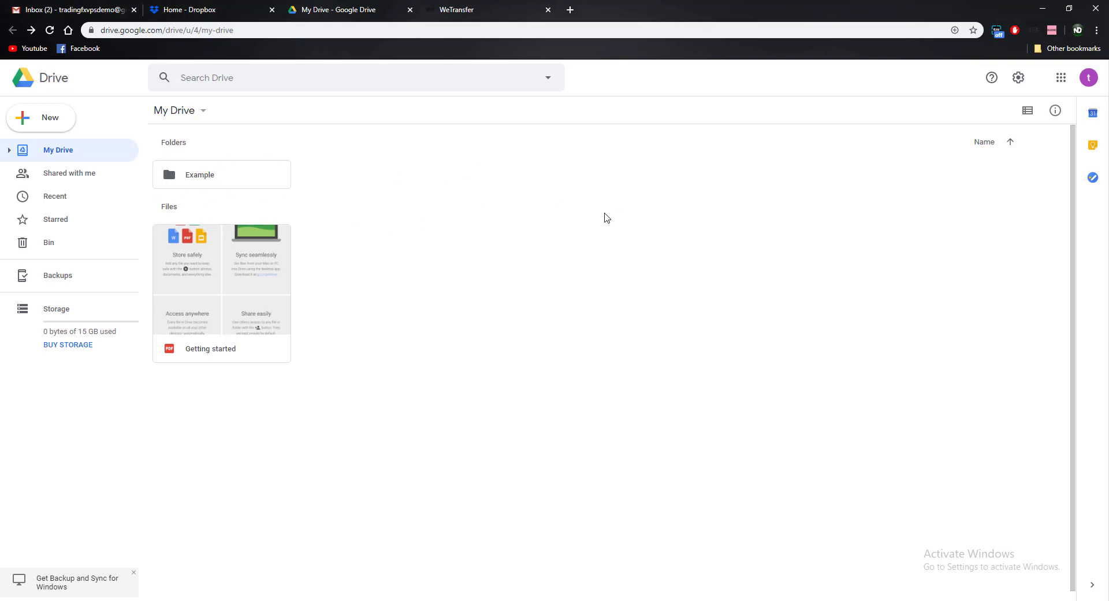
# Upload the Desktop's Example folder into the top-level Dropbox folder so xd.txt is uploaded
pyautogui.click(217, 10)
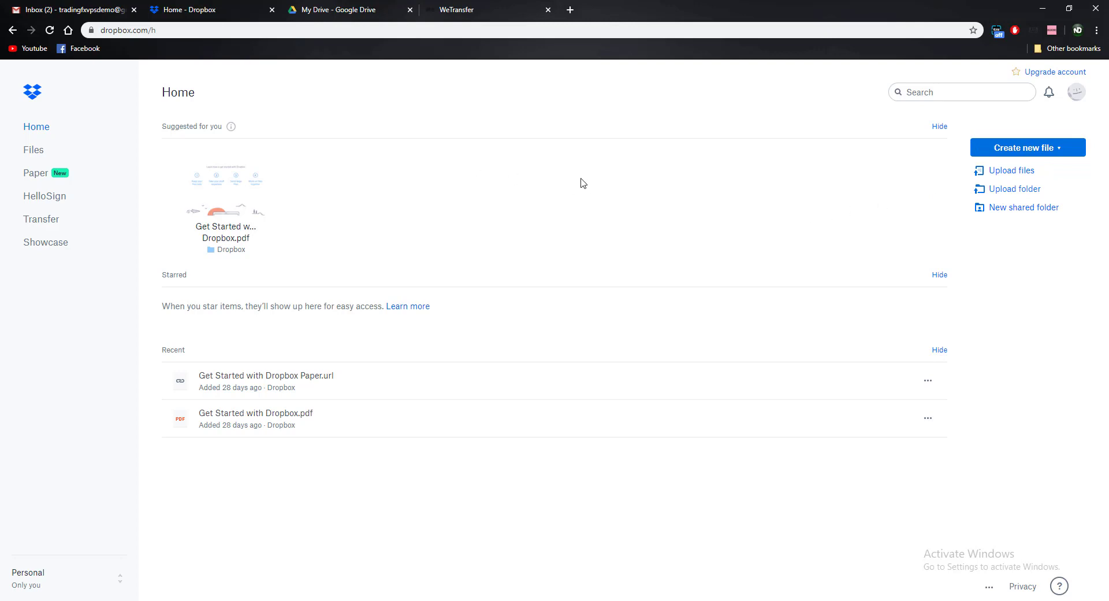
pyautogui.click(1019, 194)
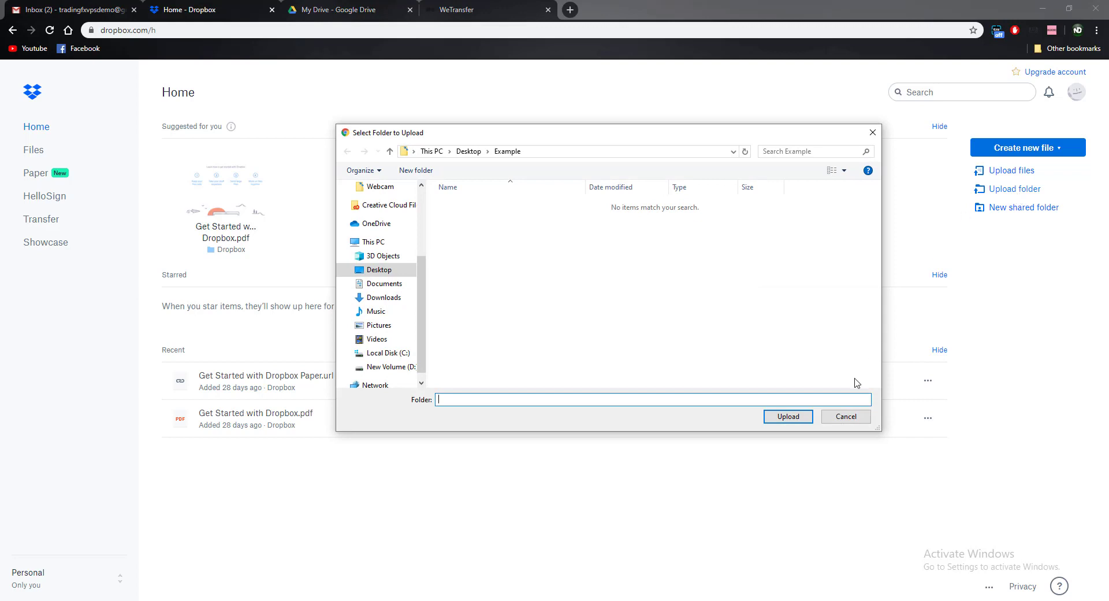
pyautogui.click(518, 151)
pyautogui.click(468, 150)
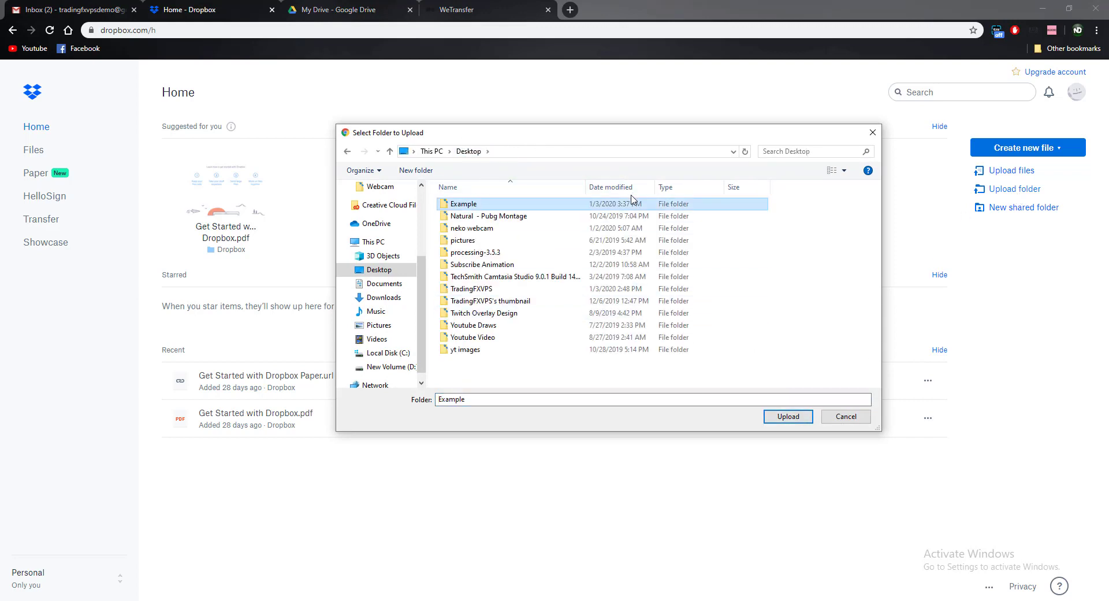
pyautogui.click(784, 417)
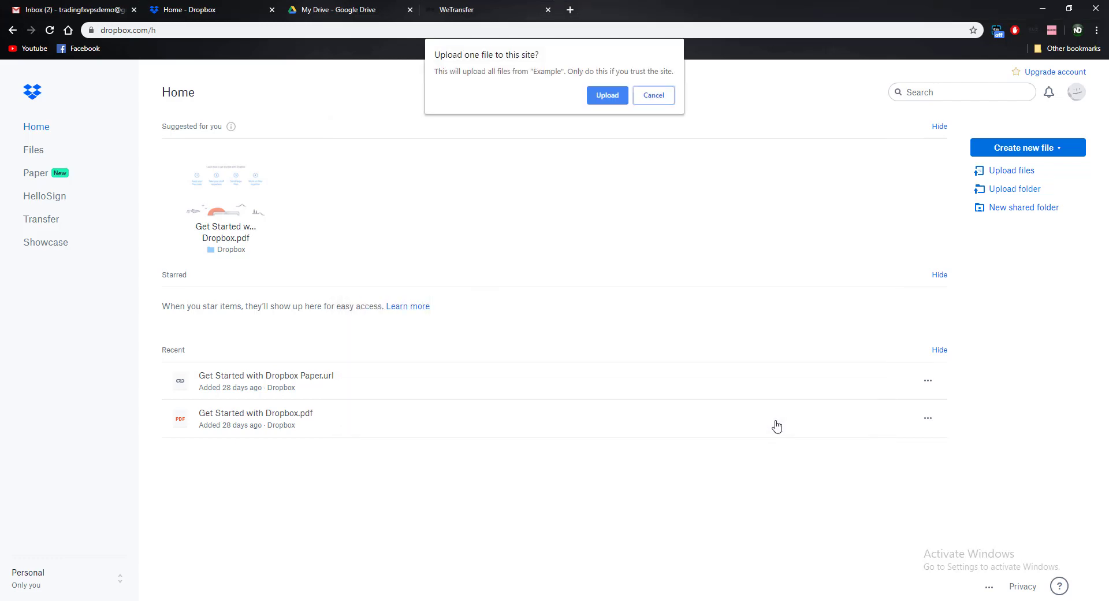
pyautogui.click(605, 96)
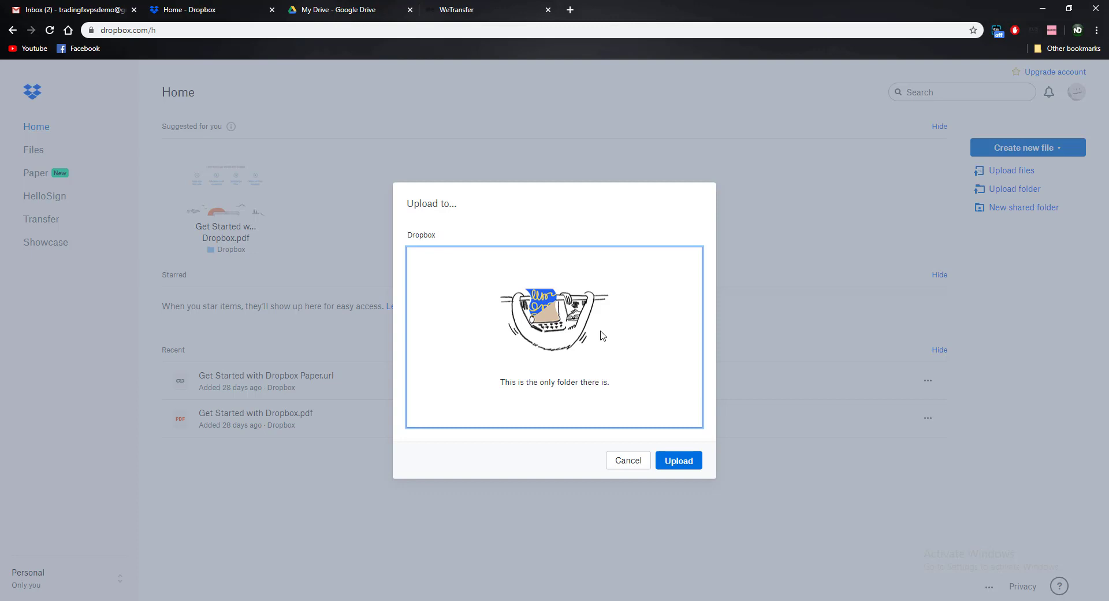
pyautogui.click(678, 460)
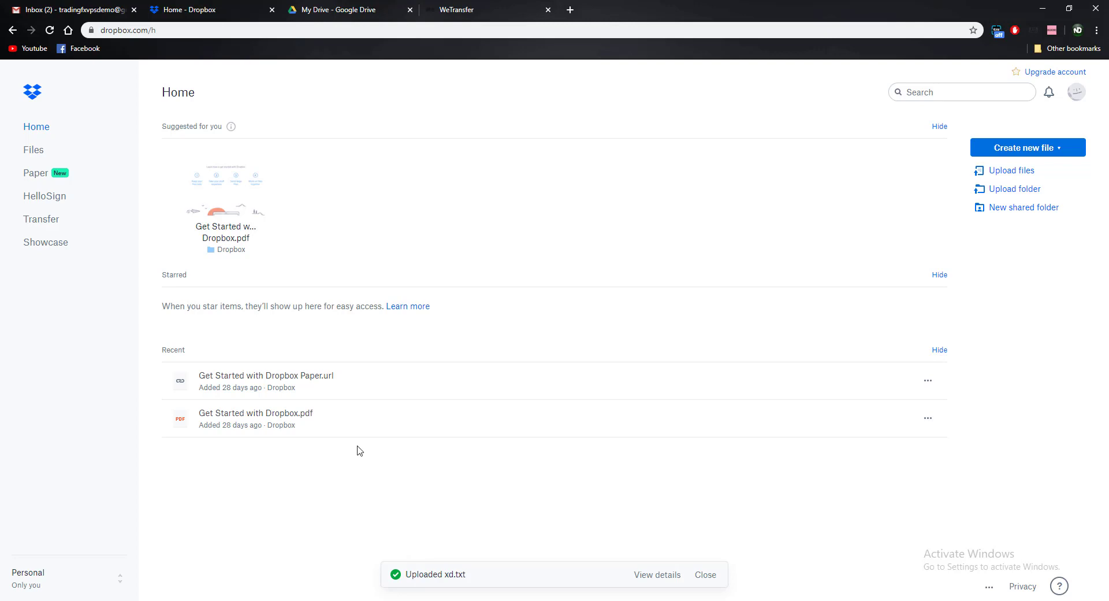
pyautogui.click(31, 158)
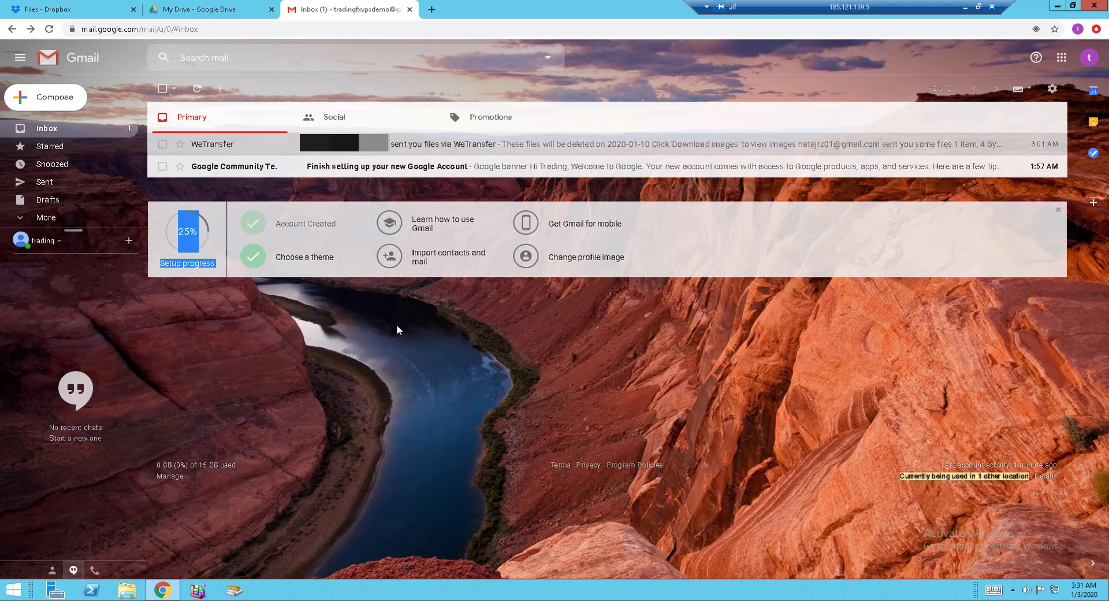
# Open the WeTransfer email in Gmail and follow 'Get your files' to the Example download page
pyautogui.click(432, 147)
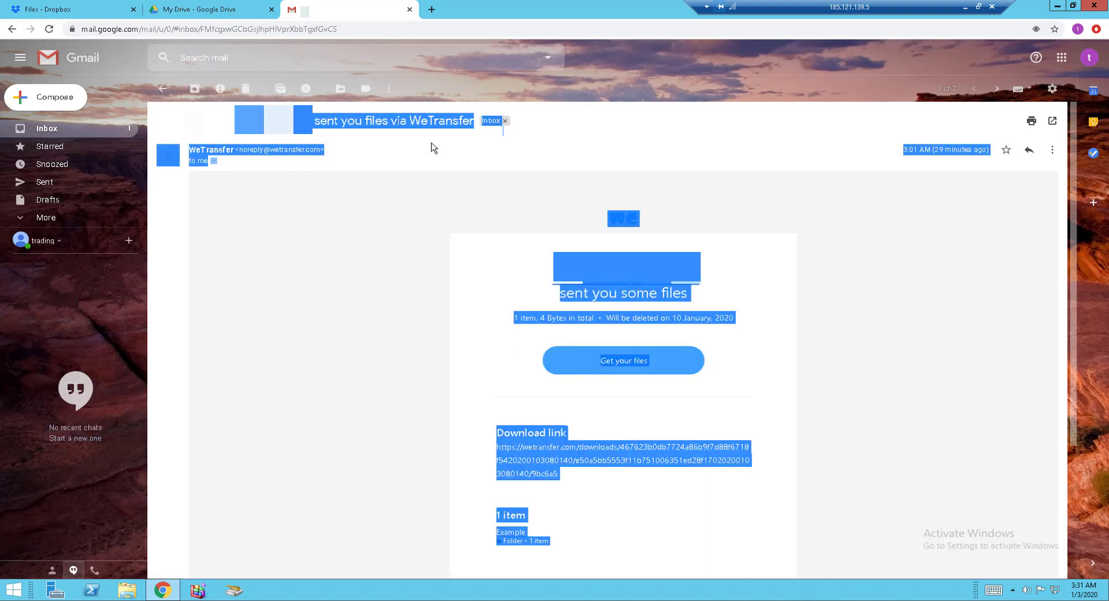
pyautogui.click(359, 193)
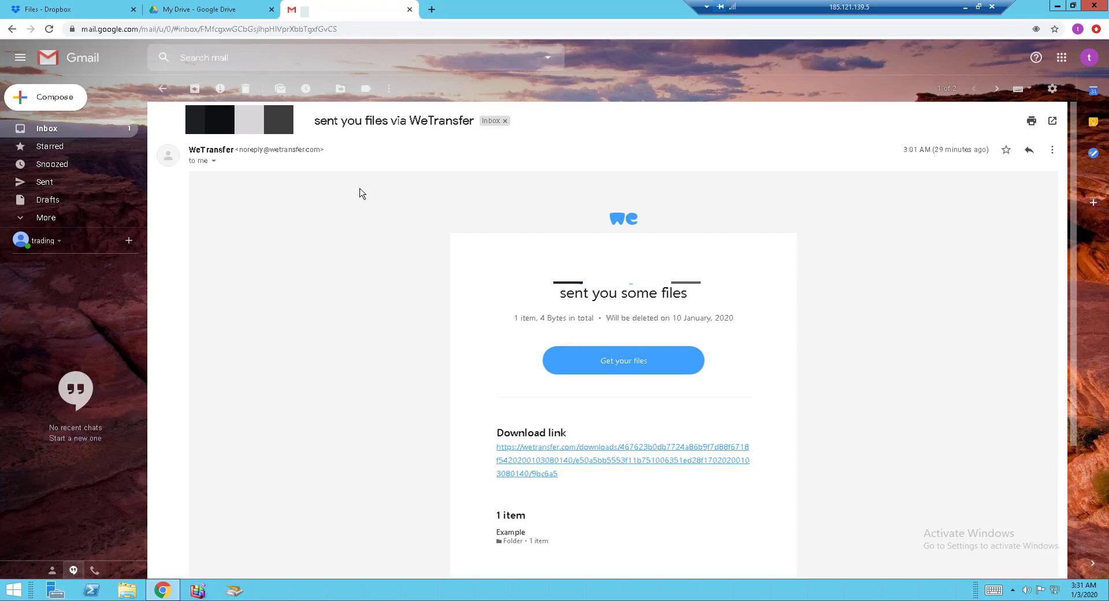
pyautogui.click(608, 360)
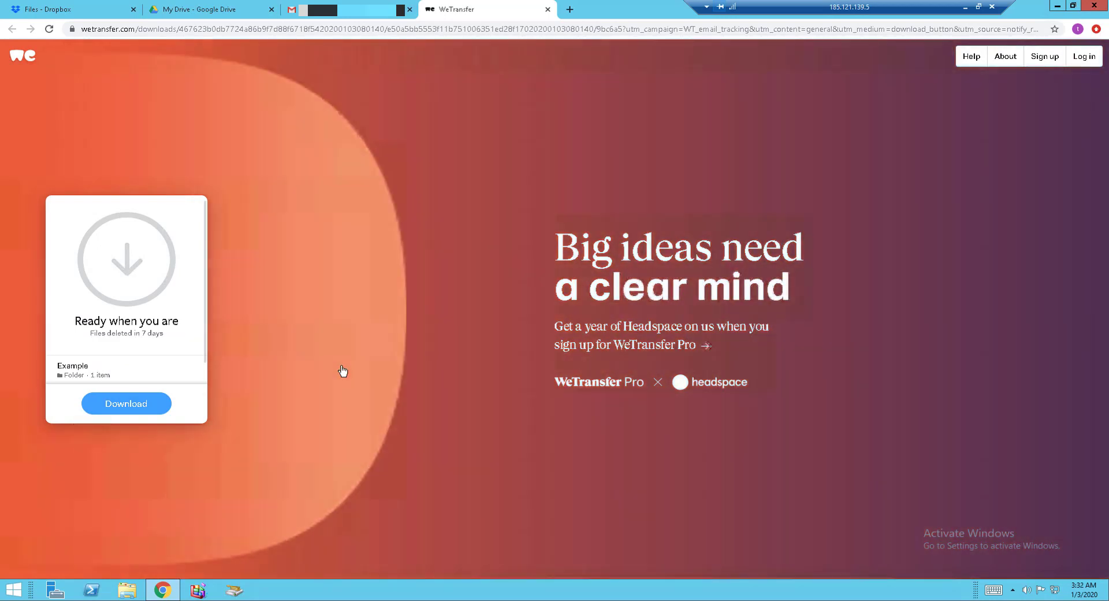
# Download the Example transfer as xd (1).txt and restore the browser to a smaller window
pyautogui.click(150, 409)
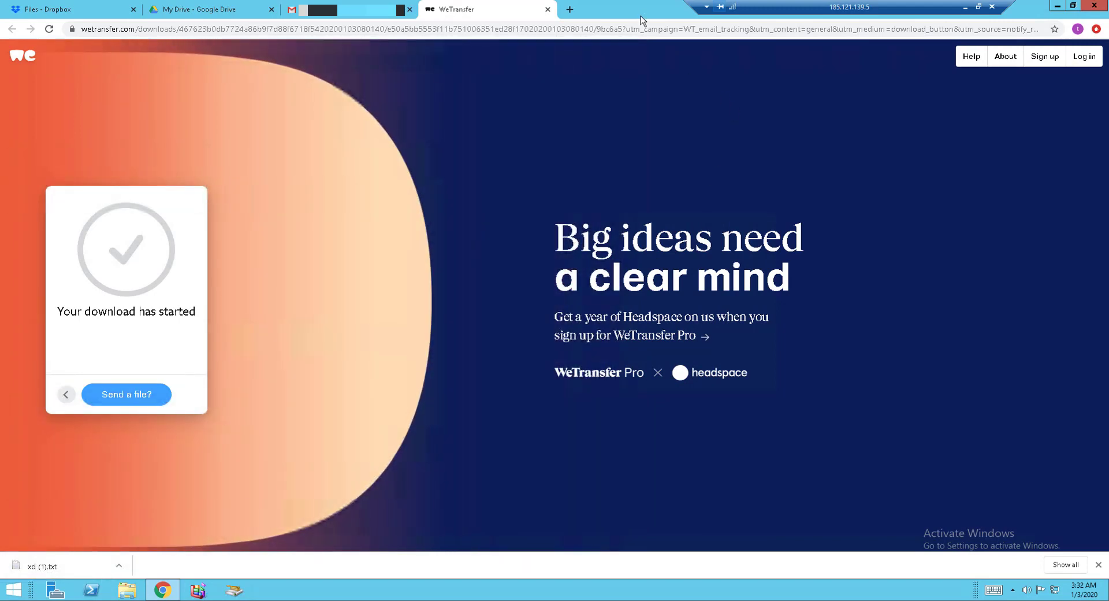
pyautogui.moveTo(104, 173); pyautogui.dragTo(2, 157)
pyautogui.moveTo(358, 4); pyautogui.dragTo(448, 20)
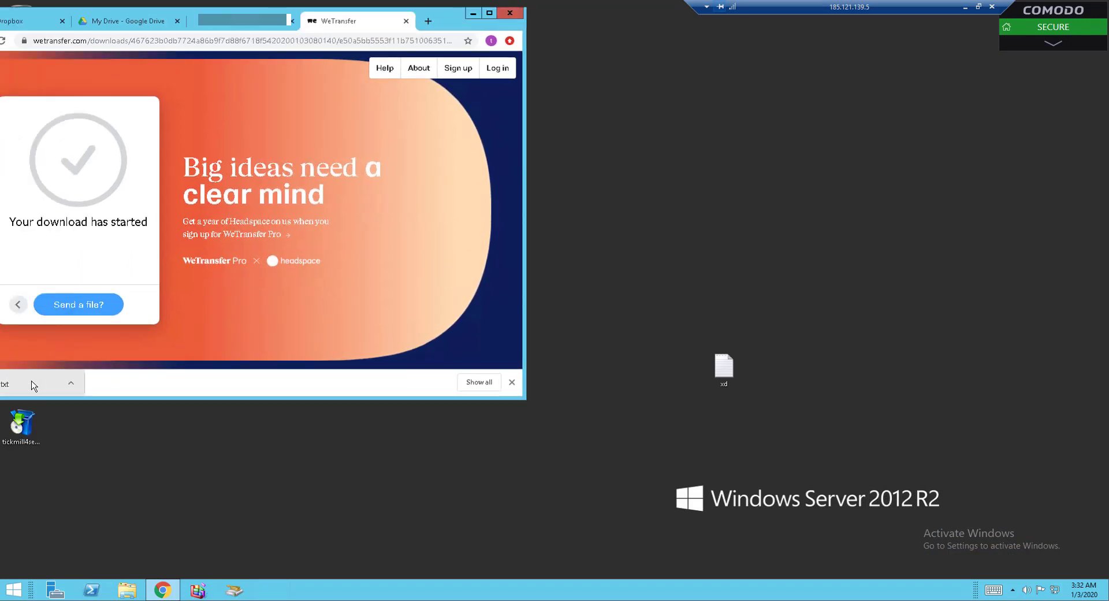
# Refresh the desktop to show xd (1), drop the old xd onto it, and maximize the browser
pyautogui.click(854, 234)
pyautogui.hotkey('ctrl', 'v')
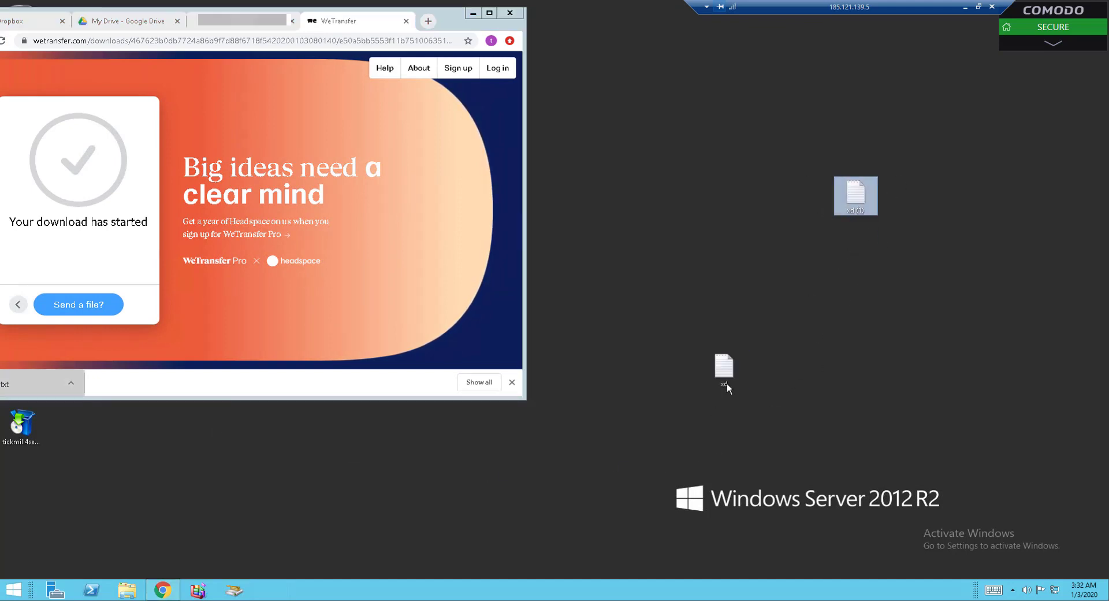
pyautogui.moveTo(729, 376); pyautogui.dragTo(859, 199)
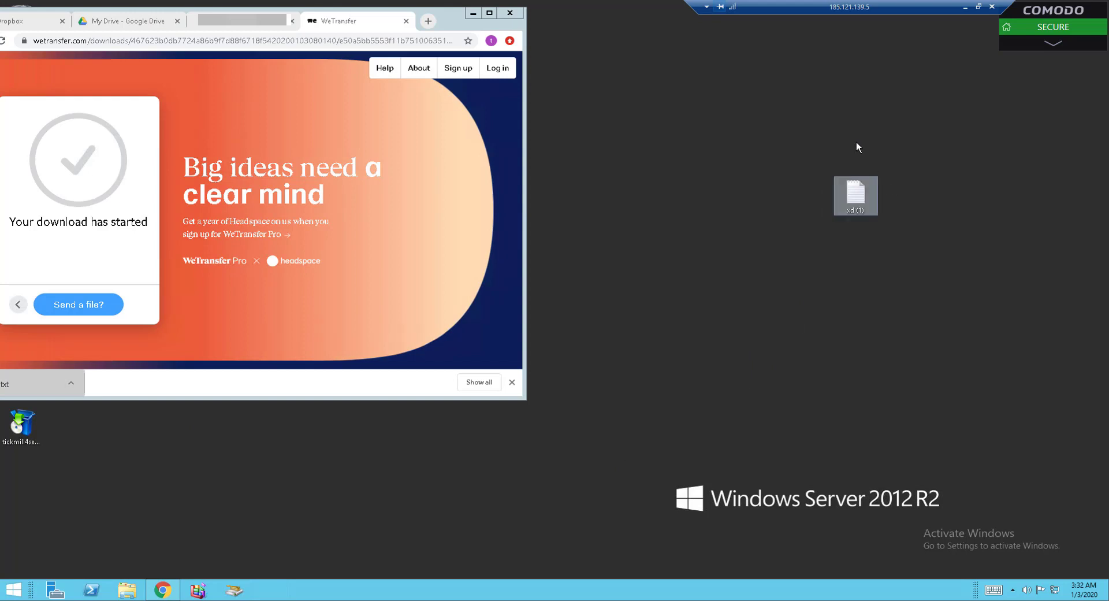
pyautogui.click(489, 13)
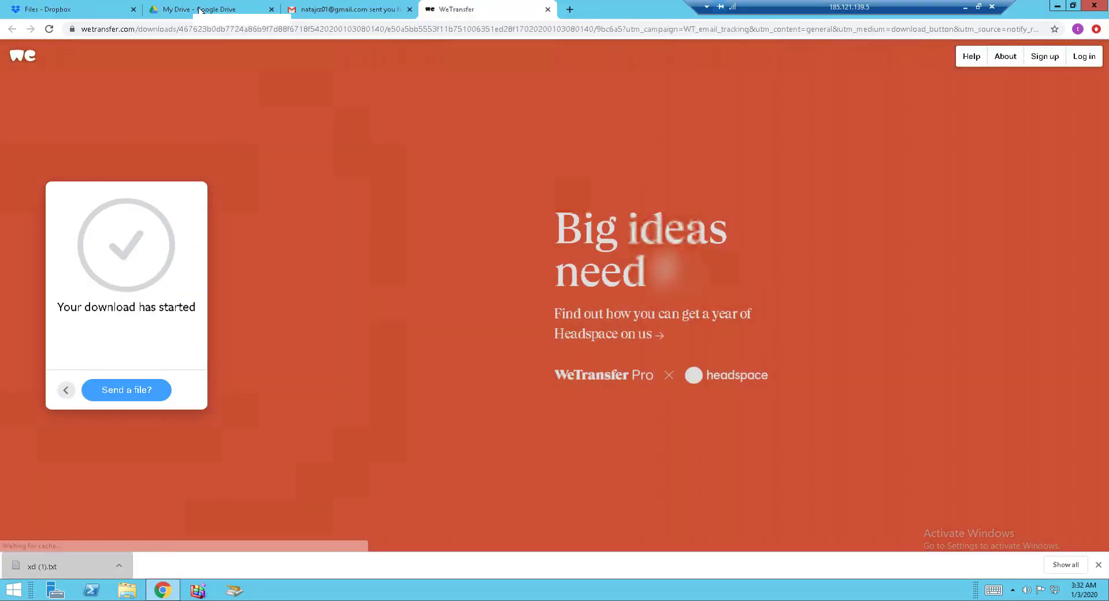
# Download Google Drive's Example folder as the Example-20200103 zip and dismiss the ready notice
pyautogui.click(201, 9)
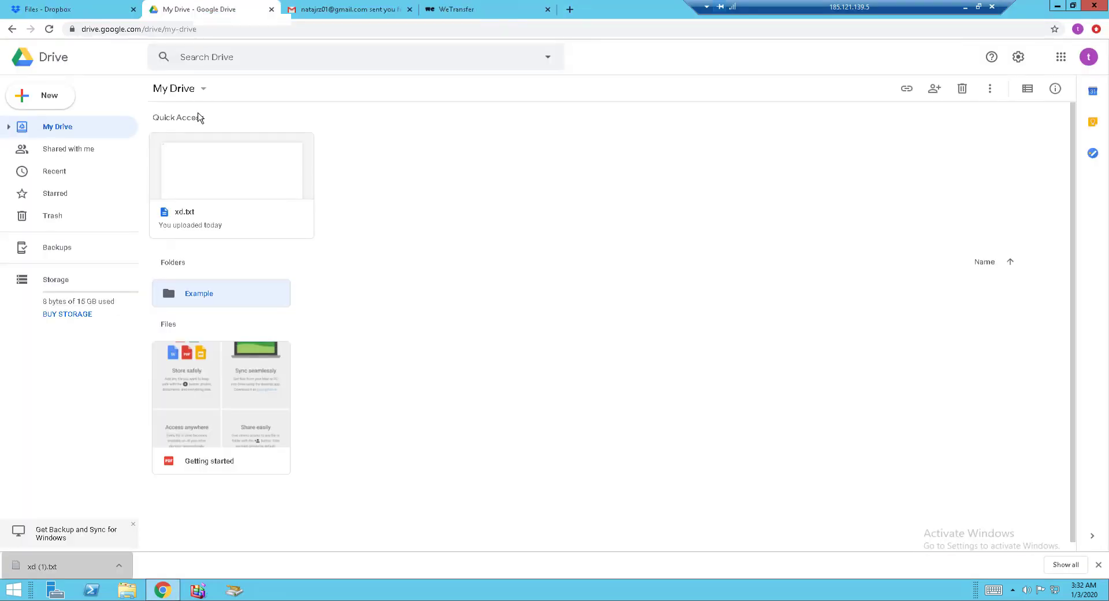
pyautogui.click(513, 333)
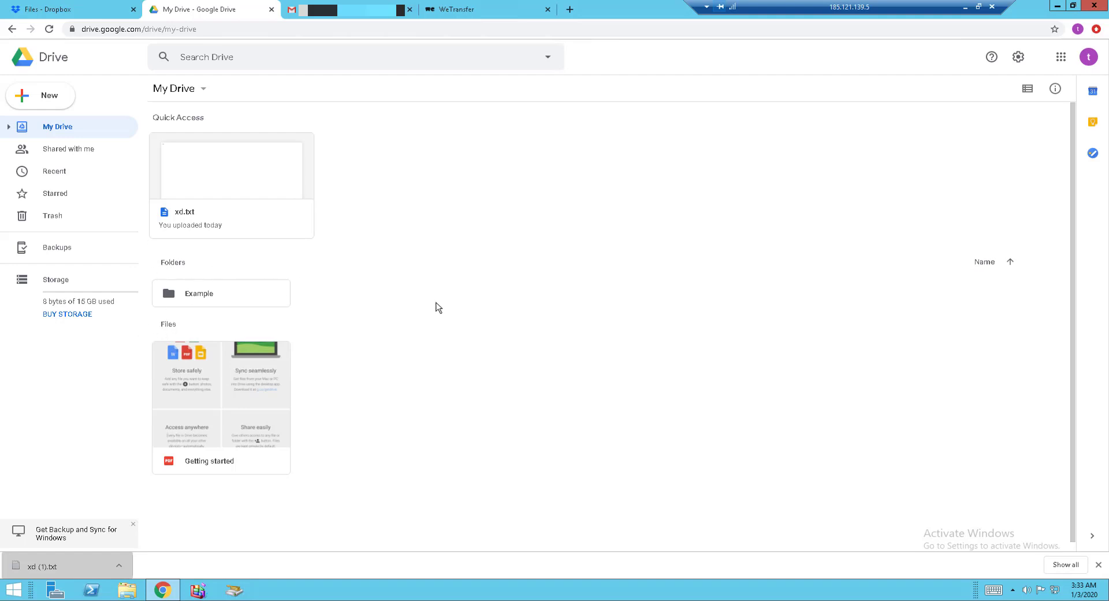
pyautogui.rightClick(267, 304)
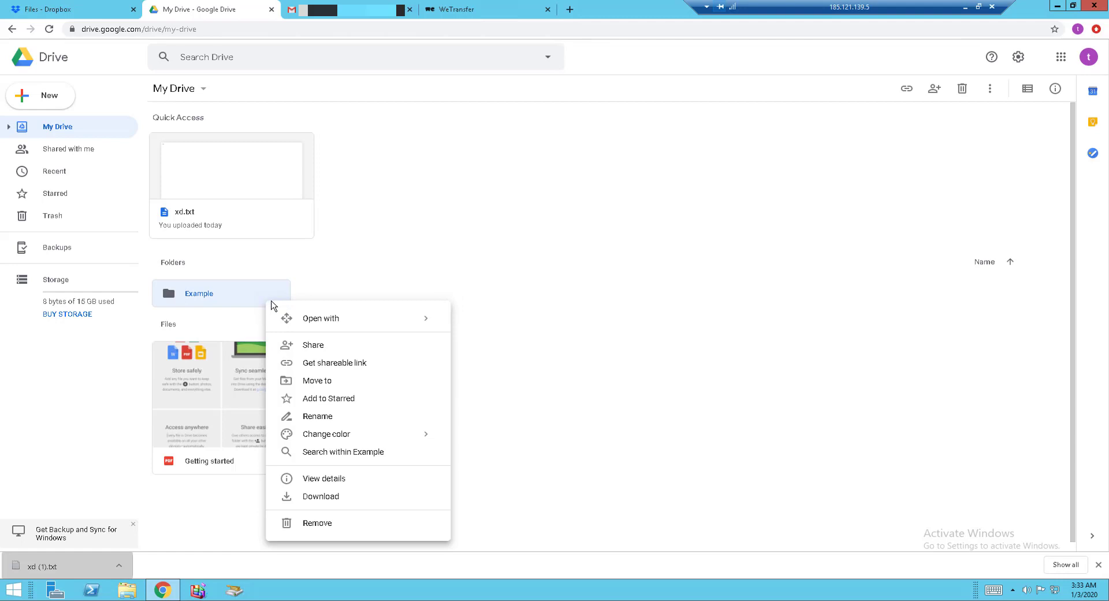
pyautogui.click(350, 501)
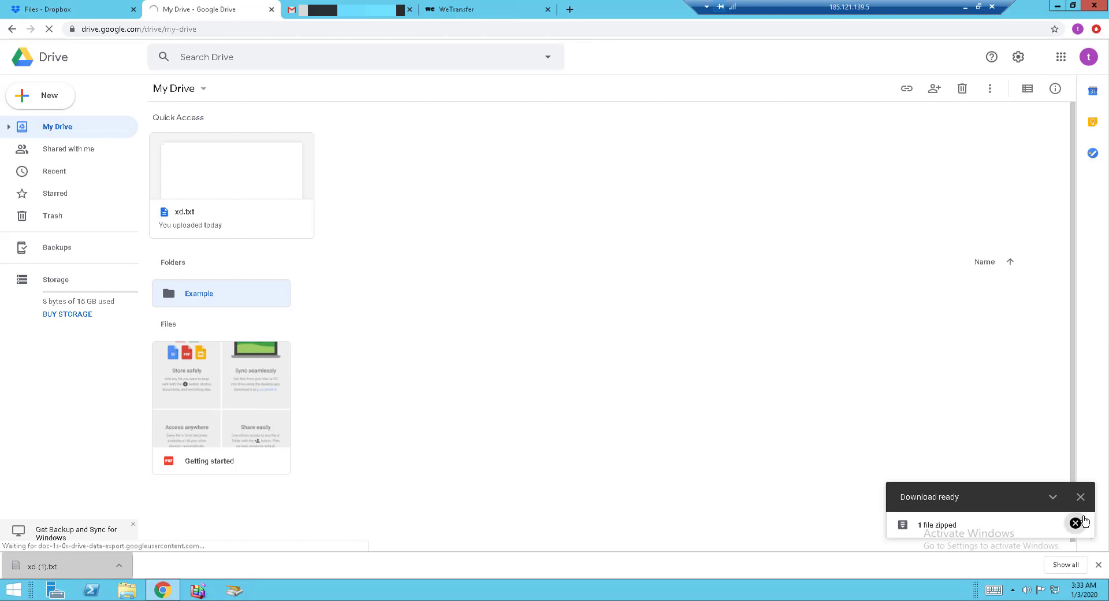
pyautogui.click(1075, 523)
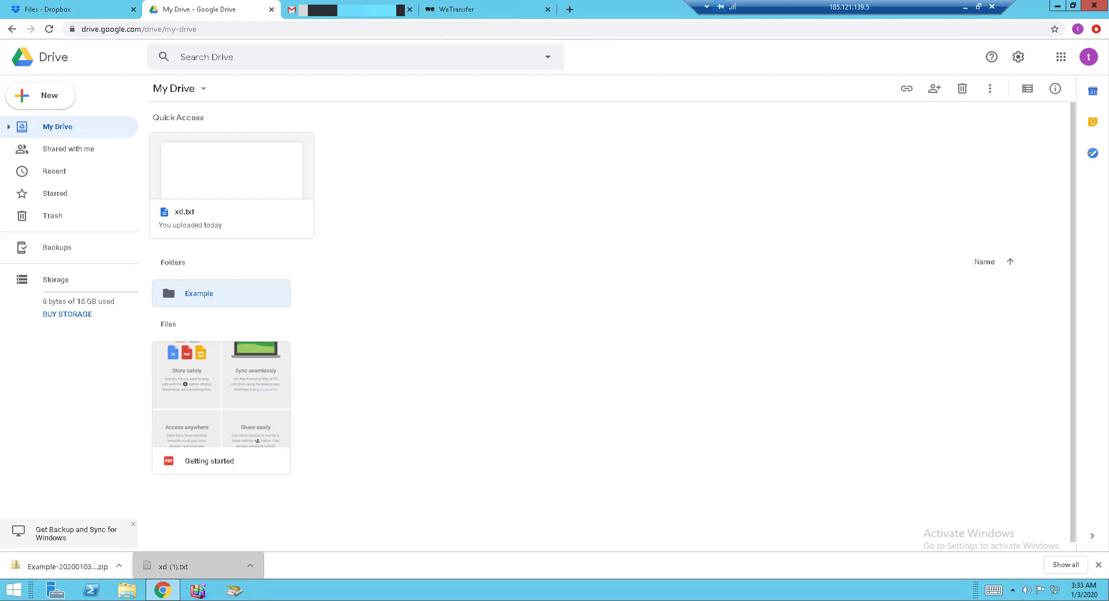
pyautogui.click(78, 12)
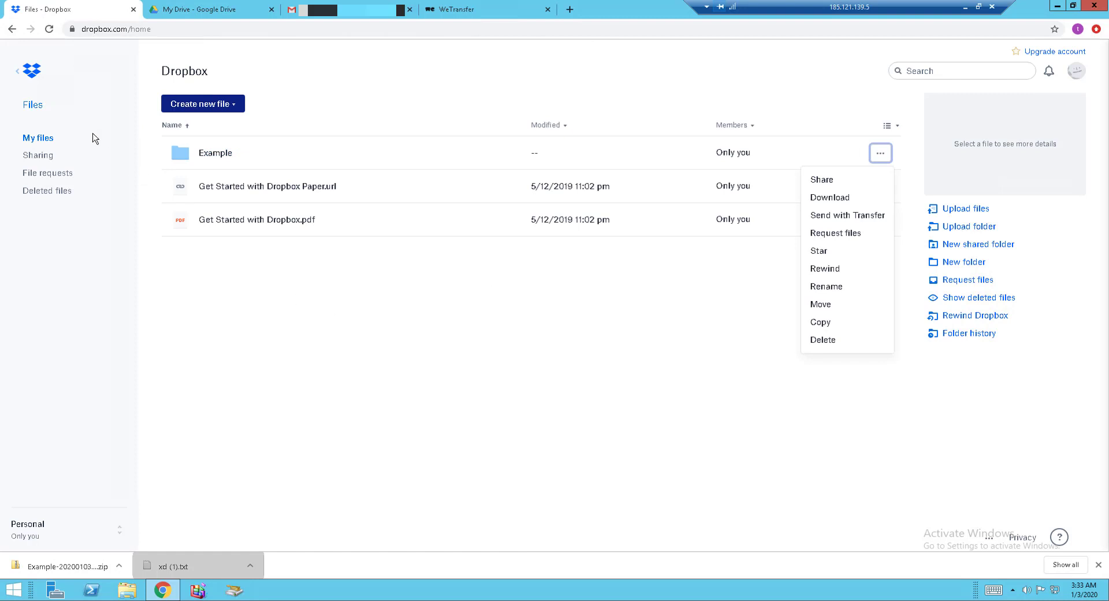
# Download the Example folder from Dropbox's Files page as a zip file
pyautogui.click(77, 104)
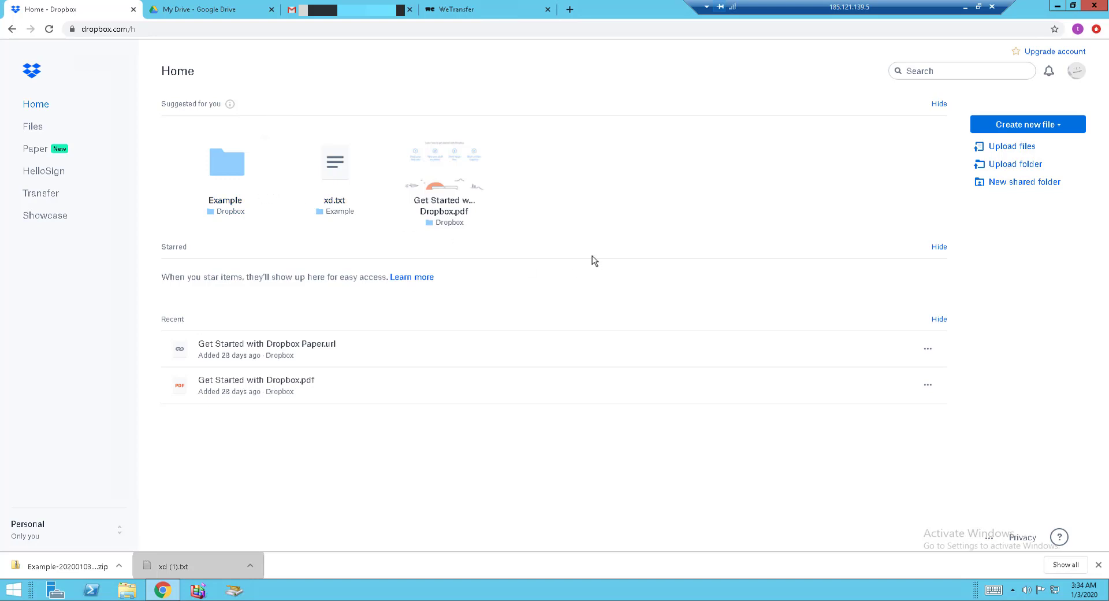
pyautogui.click(38, 132)
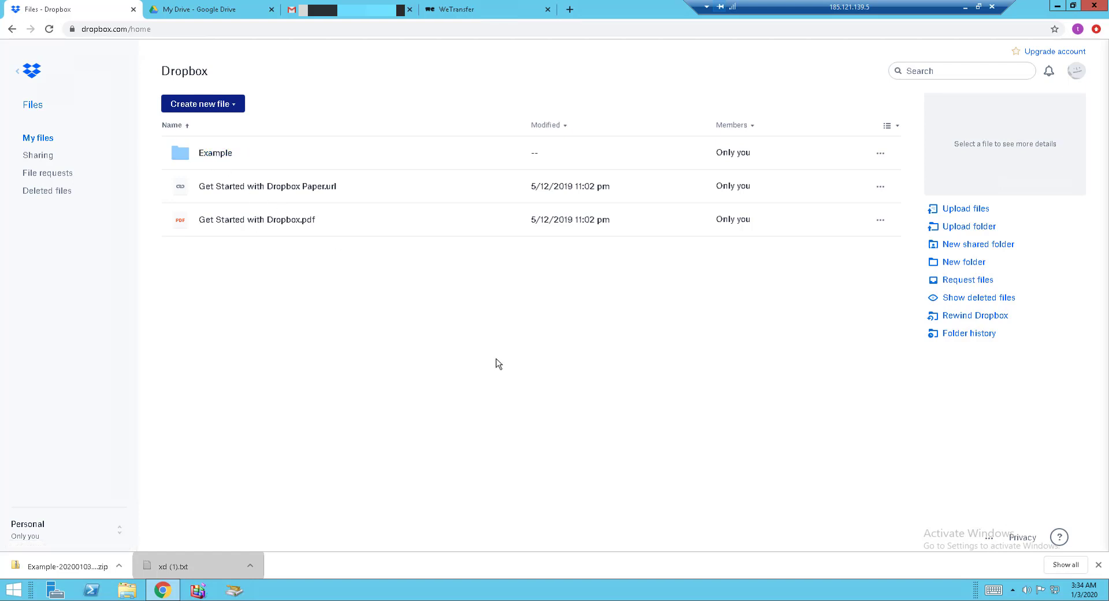
pyautogui.click(880, 154)
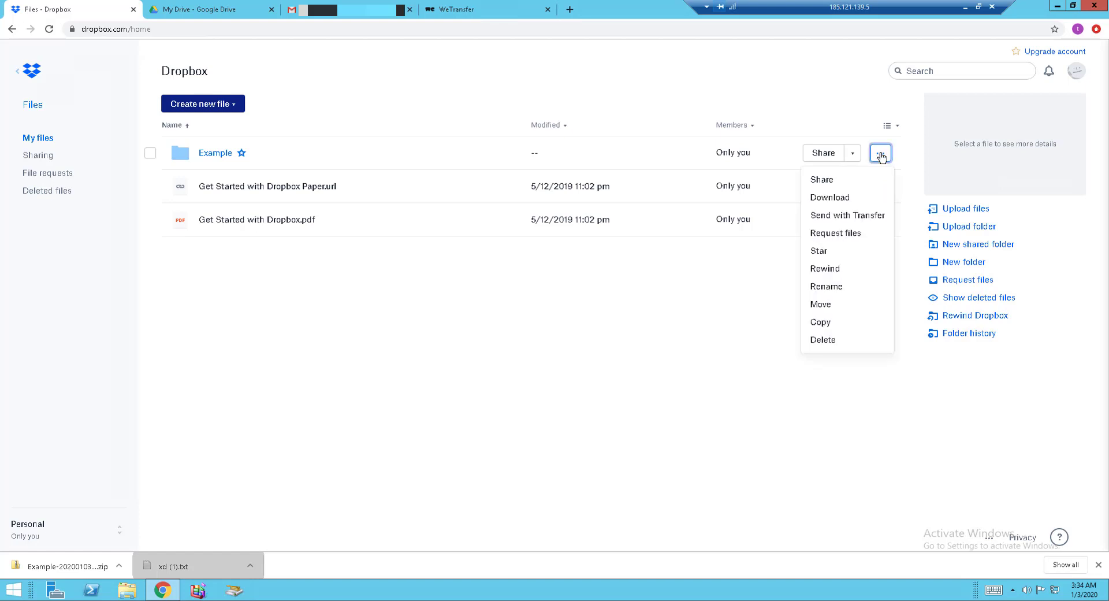
pyautogui.click(857, 199)
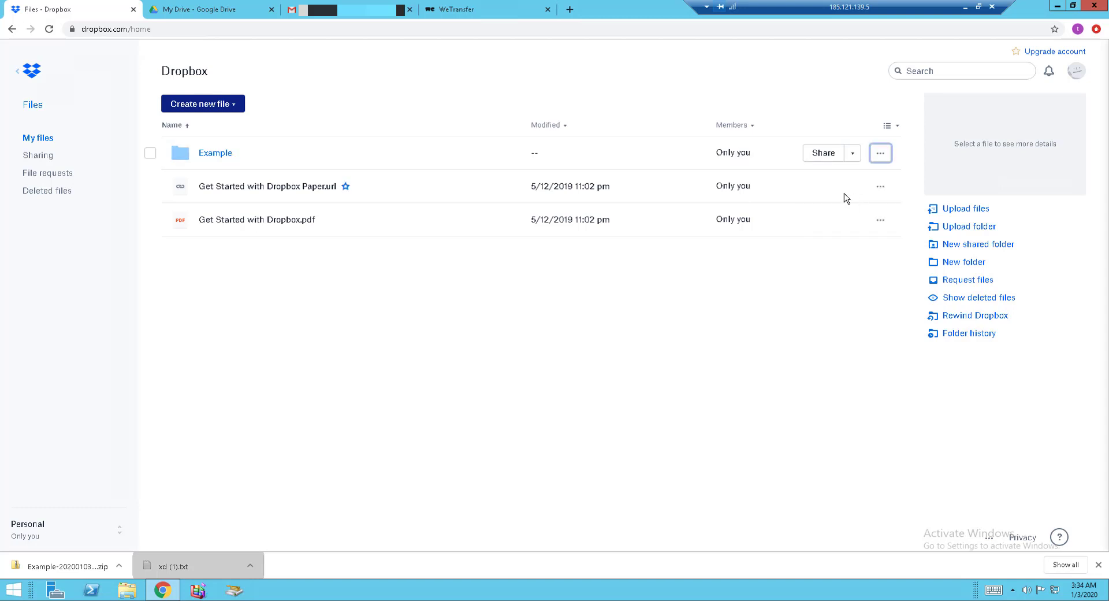